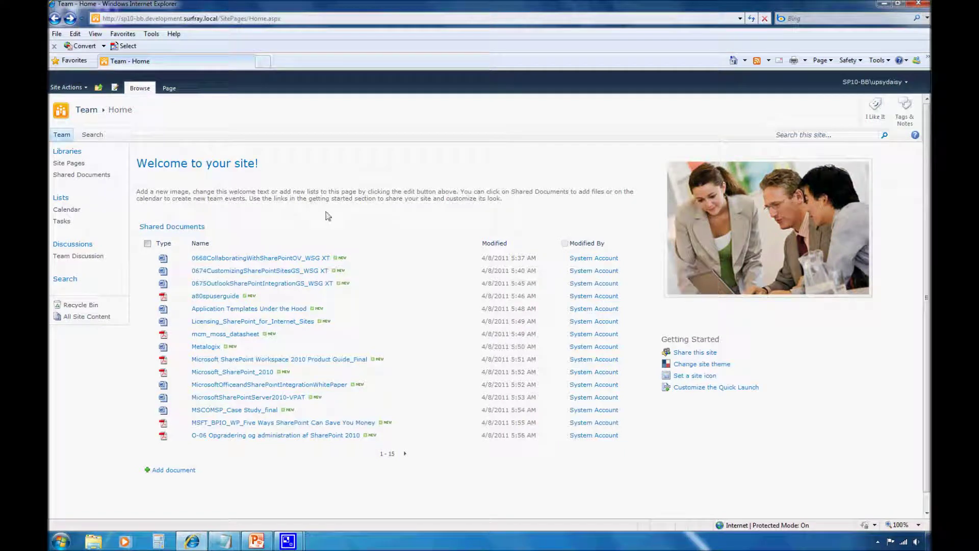
Search for mark* from the site's Search tab, listing about 60 results
{"action": "left_click", "coordinate": [92, 134]}
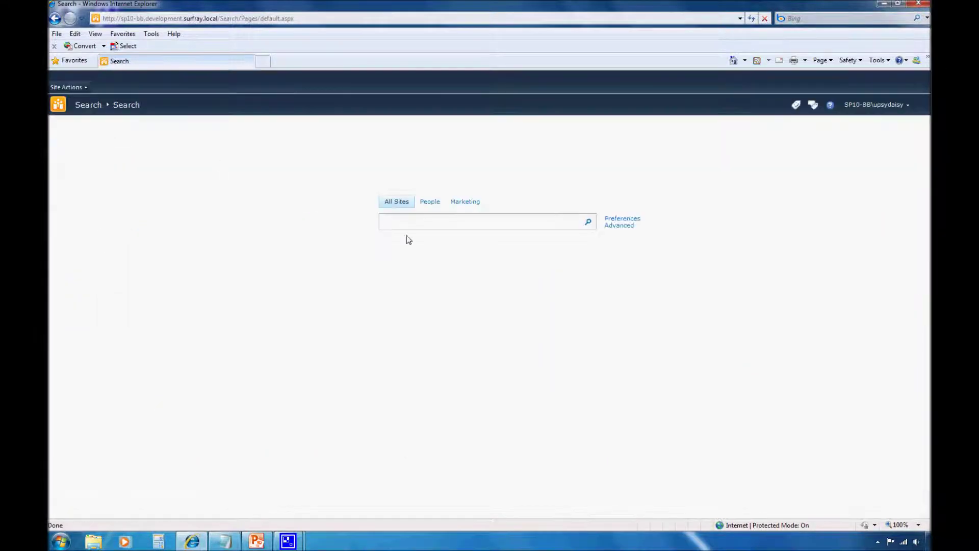
{"action": "type", "text": "mark*"}
{"action": "key", "text": "Return"}
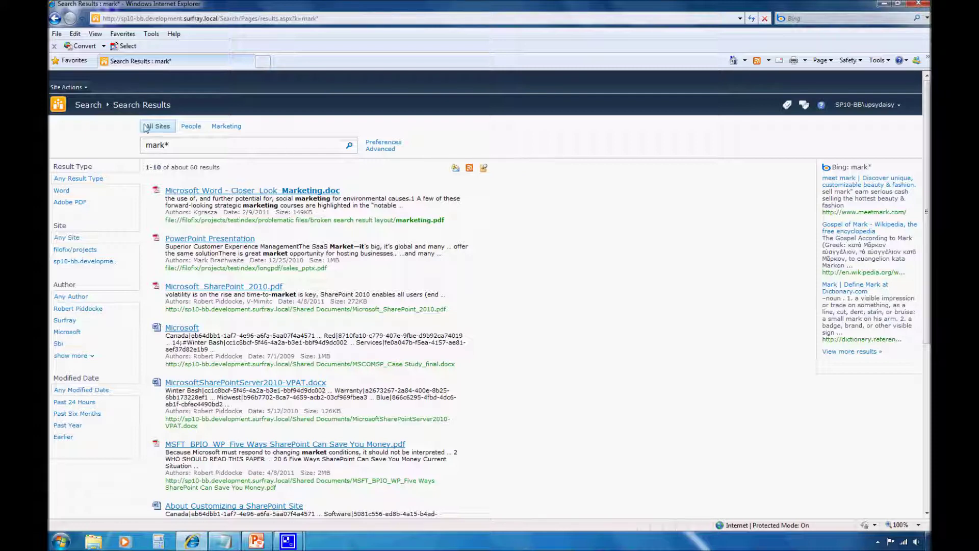
Put the results page in edit mode and open the Federated Results web part's settings
{"action": "left_click", "coordinate": [79, 90]}
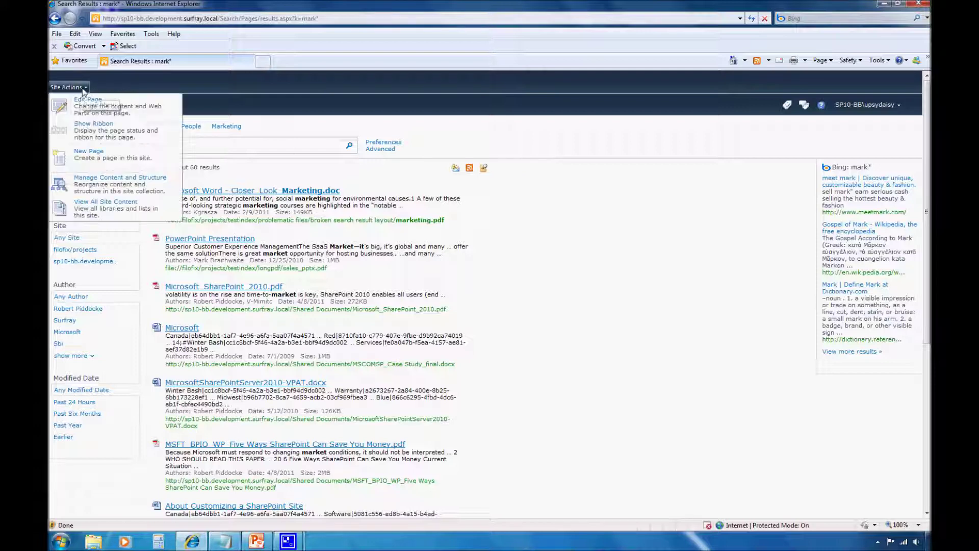
{"action": "left_click", "coordinate": [96, 121]}
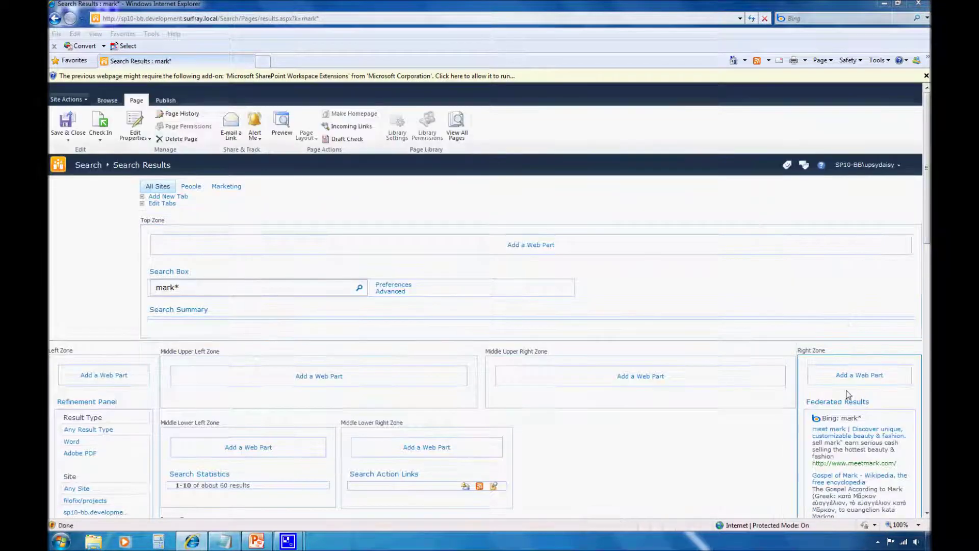
{"action": "left_click_drag", "start_coordinate": [924, 208], "coordinate": [917, 336]}
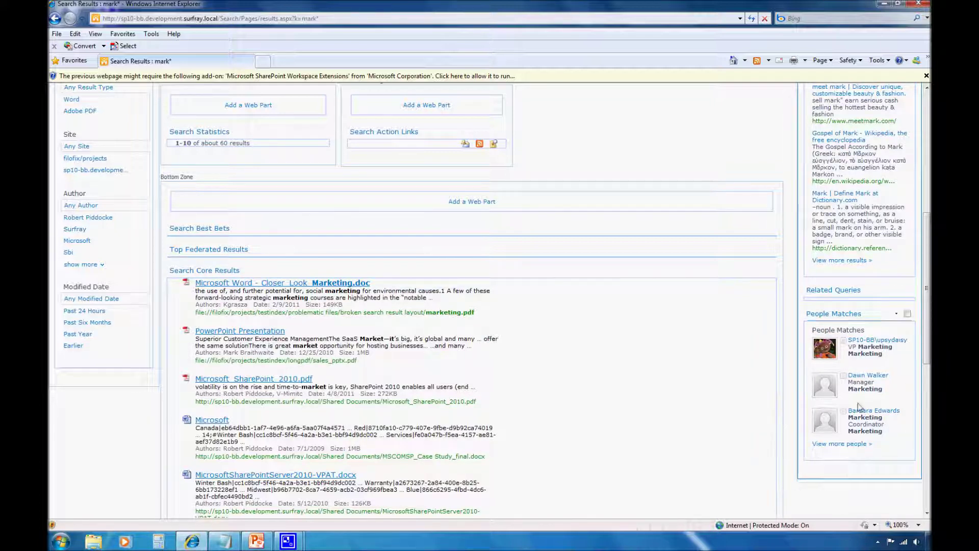
{"action": "left_click_drag", "start_coordinate": [926, 318], "coordinate": [925, 242]}
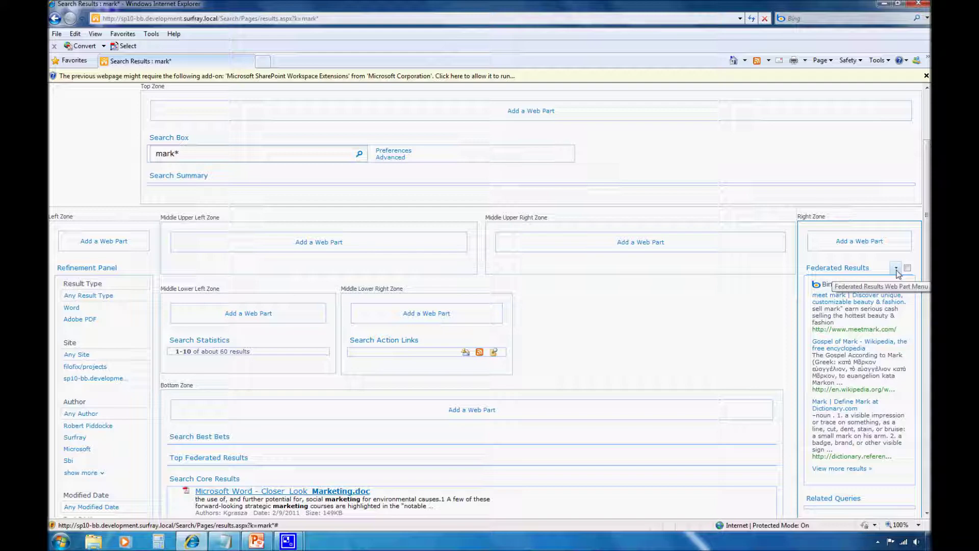
{"action": "left_click", "coordinate": [896, 268]}
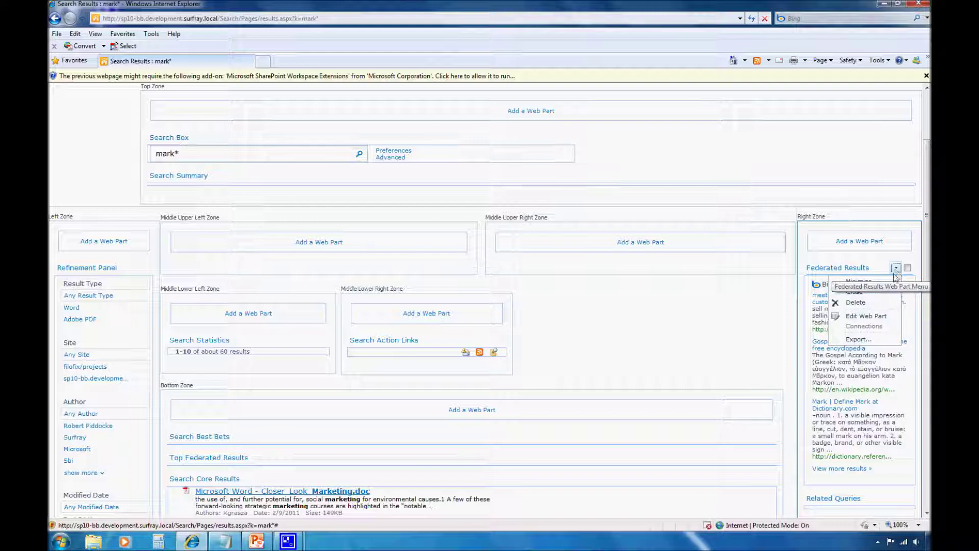
{"action": "left_click", "coordinate": [865, 316]}
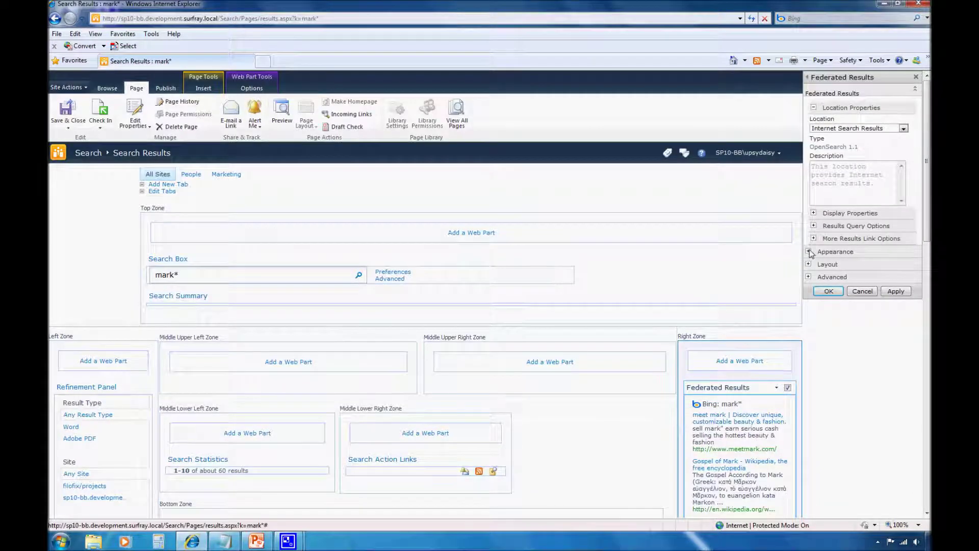
Expand the web part's Advanced section and open the Target Audiences picker
{"action": "left_click", "coordinate": [807, 277]}
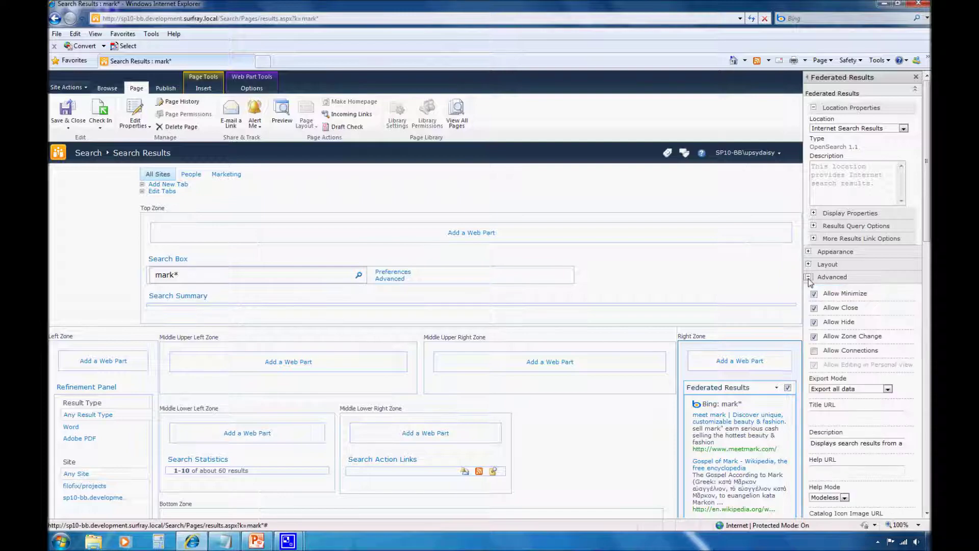
{"action": "left_click_drag", "start_coordinate": [928, 233], "coordinate": [928, 320]}
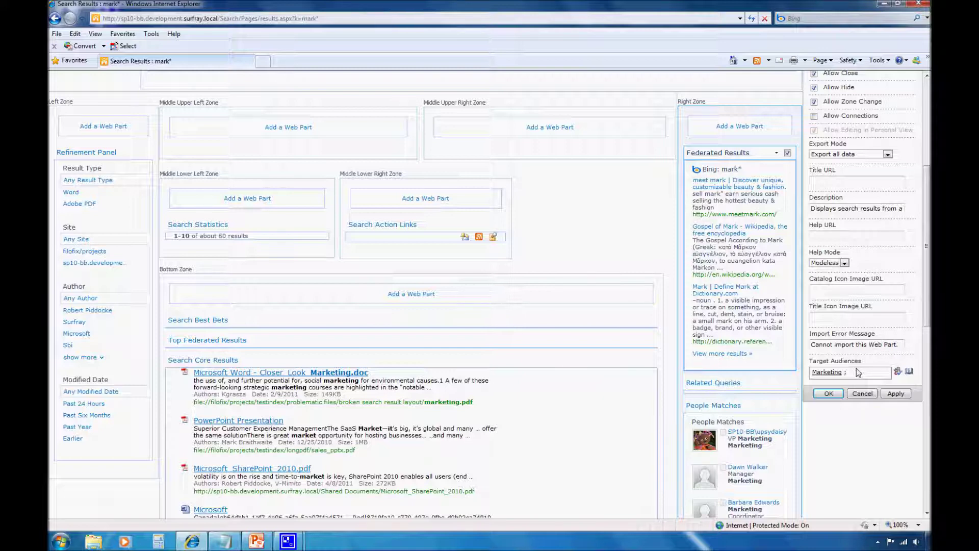
{"action": "left_click", "coordinate": [910, 371]}
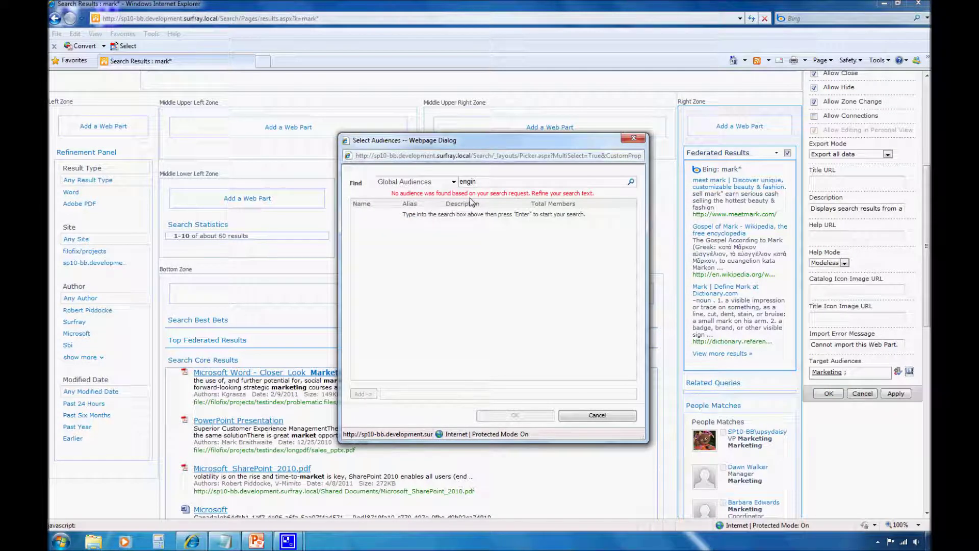
Find and add the Engineering audience, then cancel the picker so Marketing remains the only target
{"action": "key", "text": "Return"}
{"action": "left_click", "coordinate": [408, 211]}
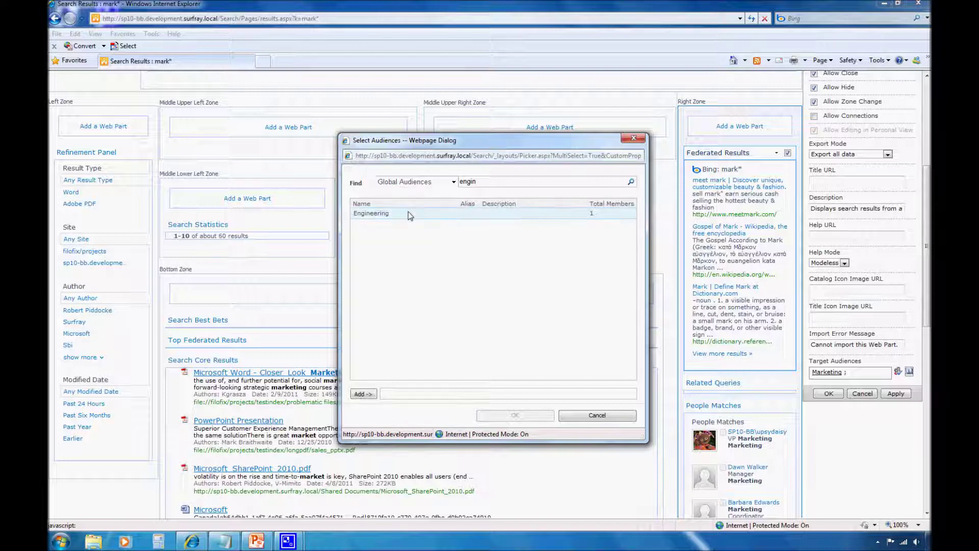
{"action": "left_click", "coordinate": [362, 394]}
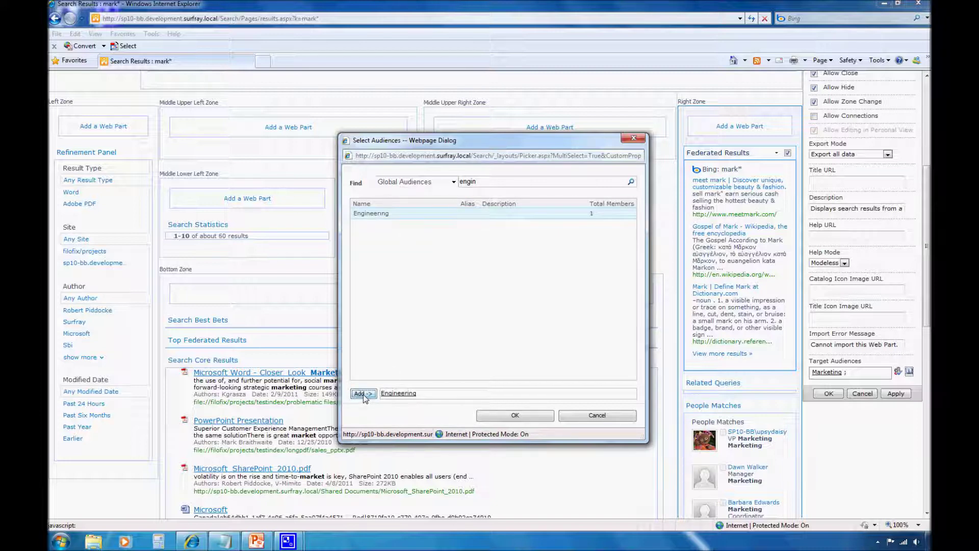
{"action": "left_click", "coordinate": [584, 414]}
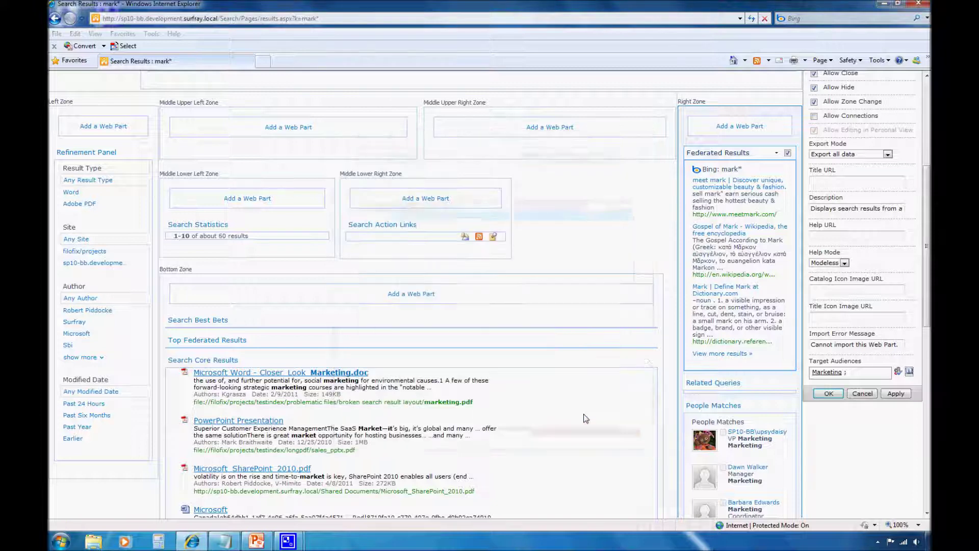
Discard the web part changes and check in the search results page
{"action": "left_click", "coordinate": [860, 393]}
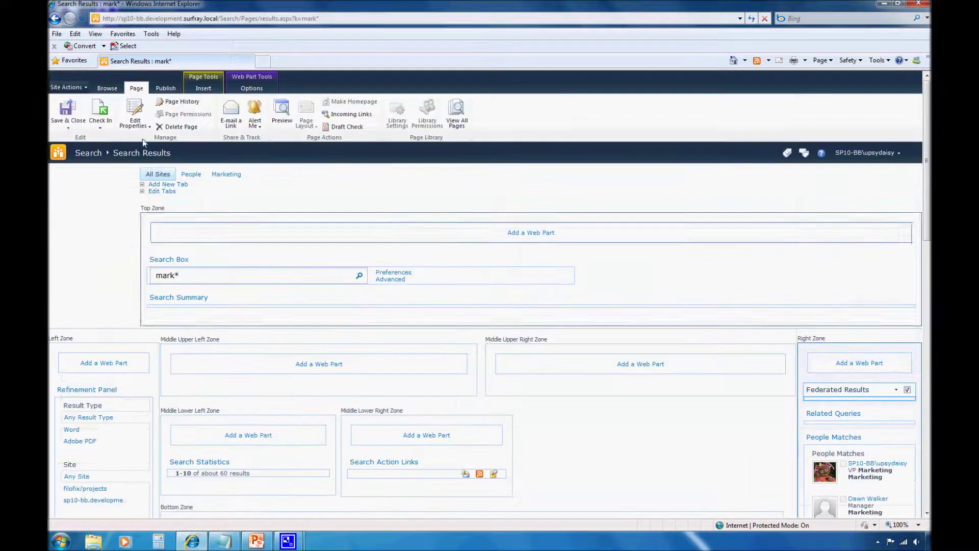
{"action": "left_click", "coordinate": [102, 116]}
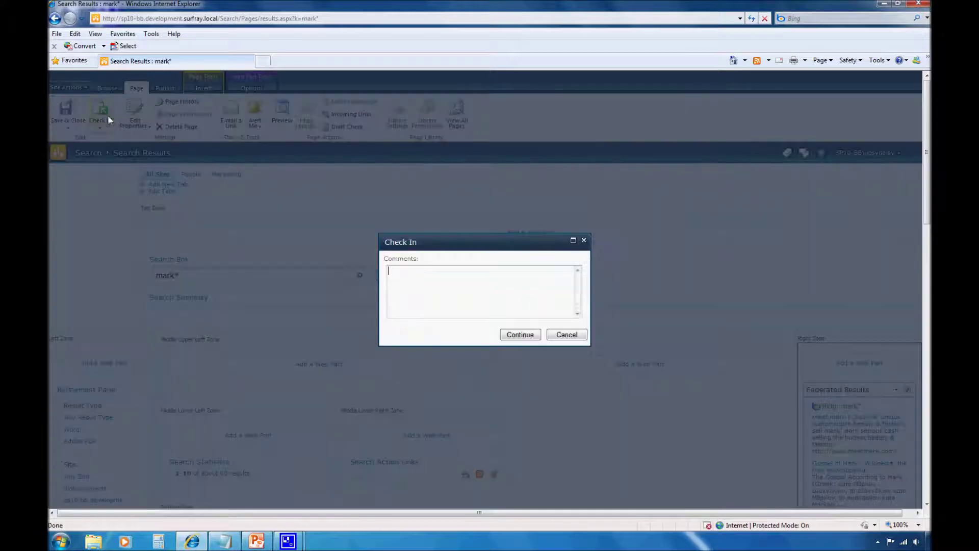
{"action": "left_click", "coordinate": [520, 336]}
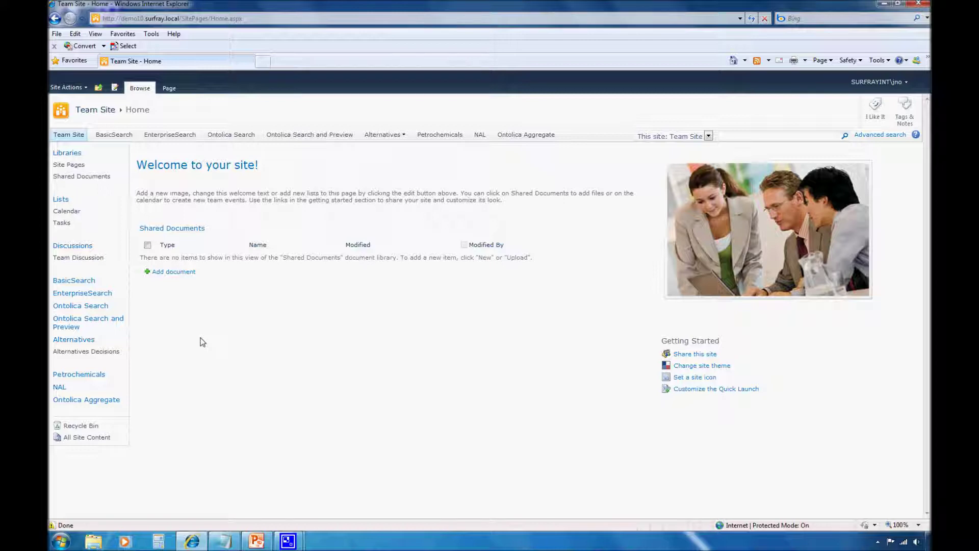
Search the Ontolica Search and Preview site for energy, returning 108 results
{"action": "left_click", "coordinate": [319, 136]}
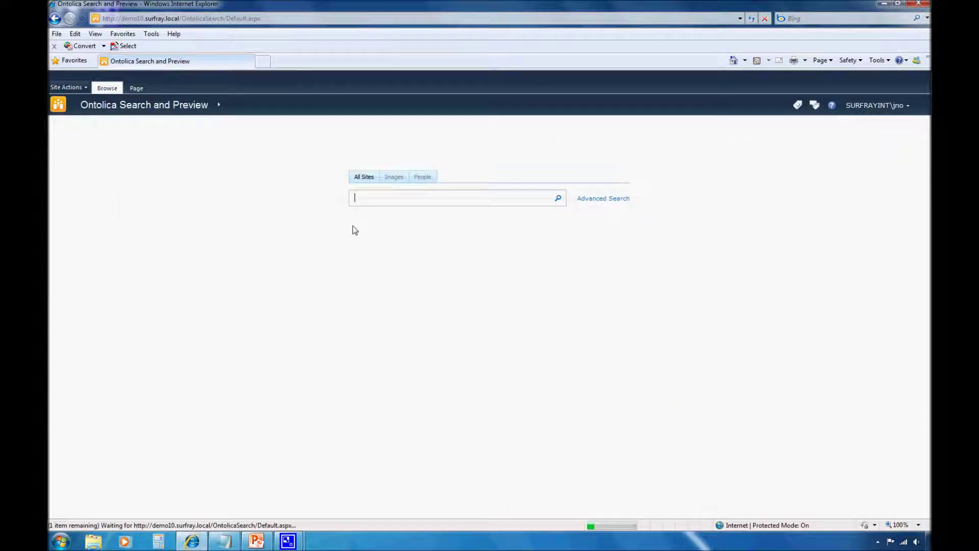
{"action": "type", "text": "energy"}
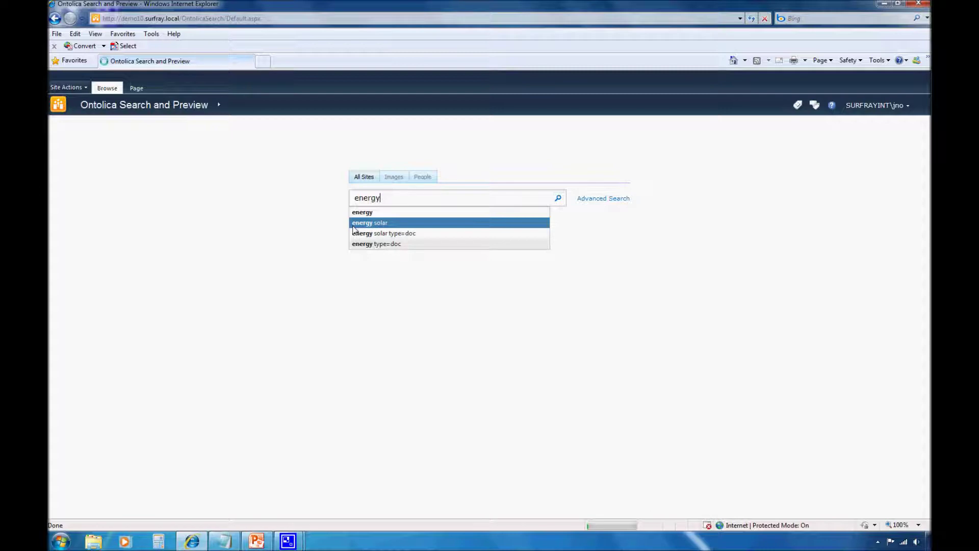
{"action": "key", "text": "Return"}
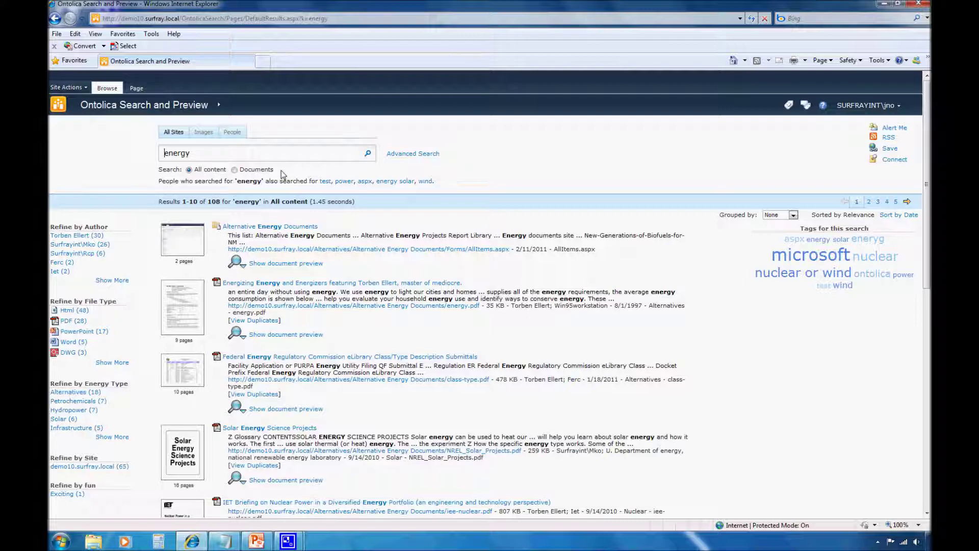
{"action": "left_click", "coordinate": [82, 88]}
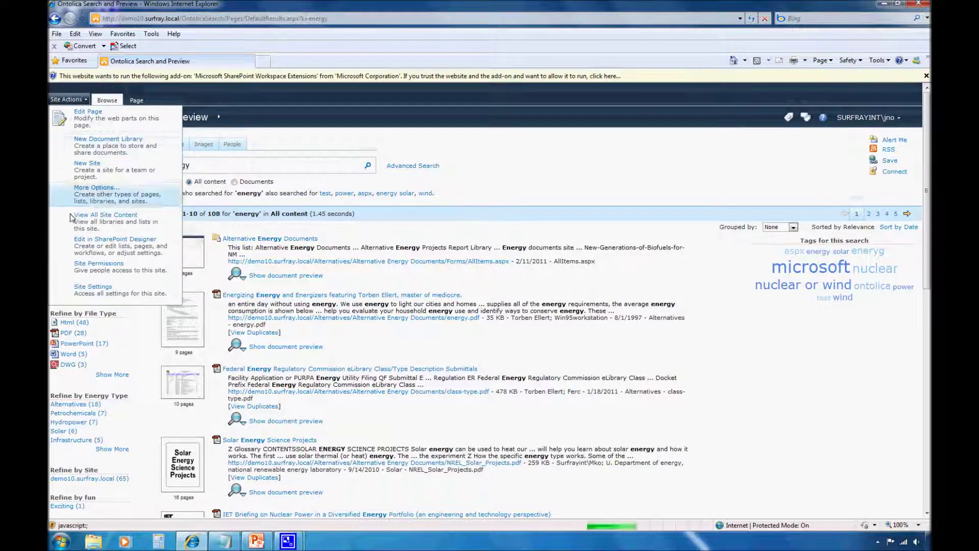
Open the Ontolica search tabs settings for the Ontolica Search and Preview site
{"action": "left_click", "coordinate": [119, 288]}
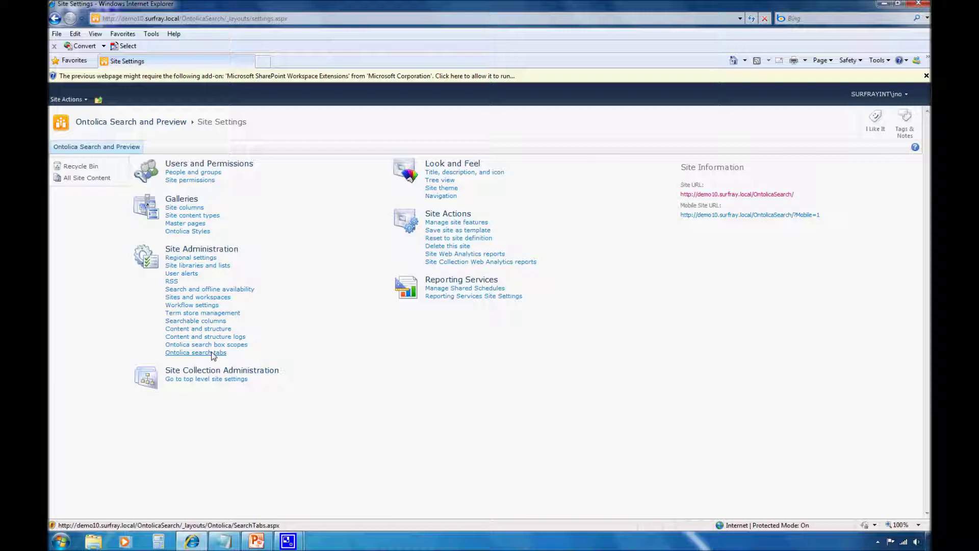
{"action": "left_click", "coordinate": [214, 353]}
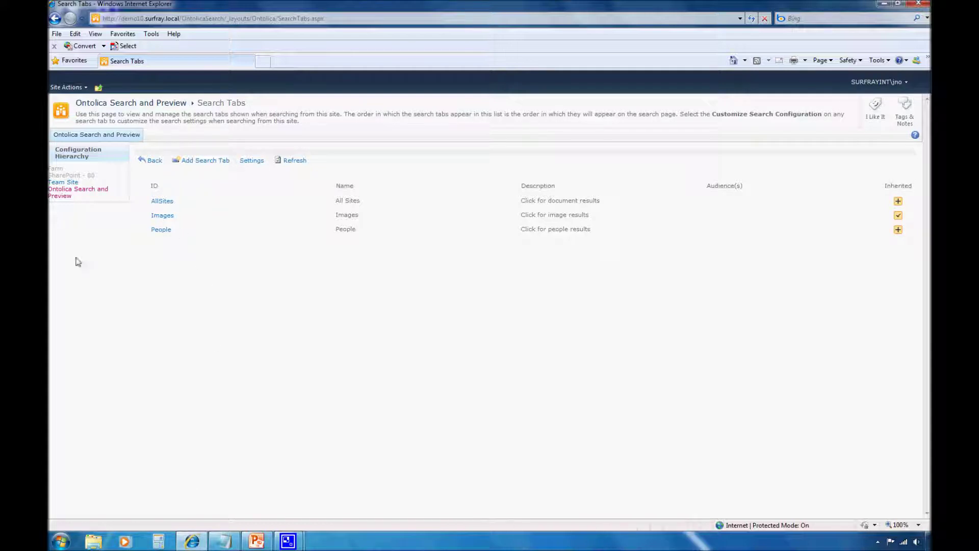
{"action": "left_click", "coordinate": [64, 198]}
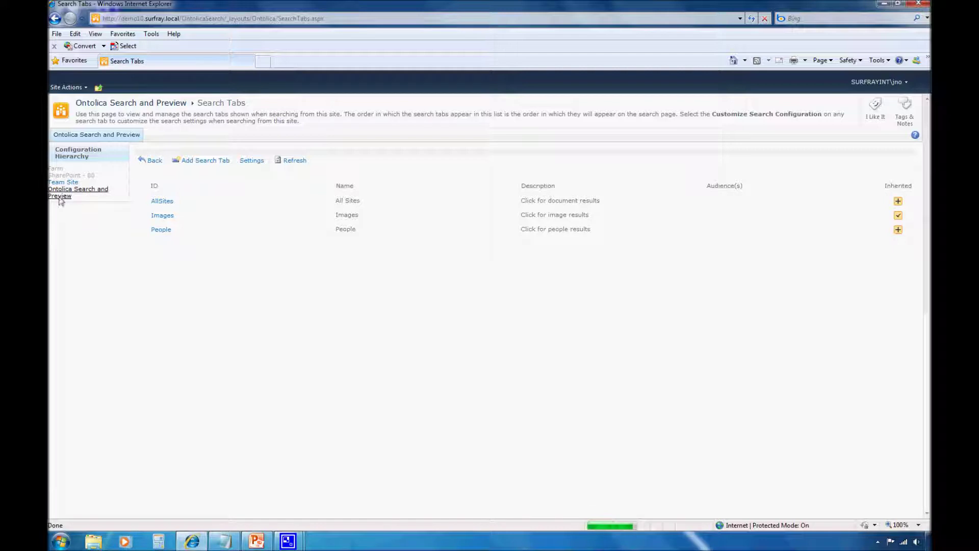
Open the AllSites search tab's configuration
{"action": "mouse_move", "coordinate": [161, 204]}
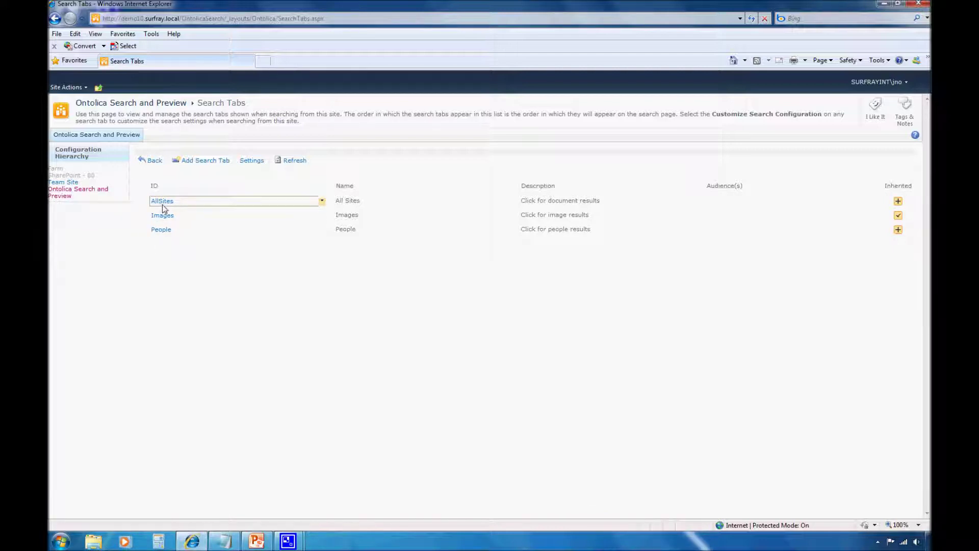
{"action": "left_click", "coordinate": [163, 202]}
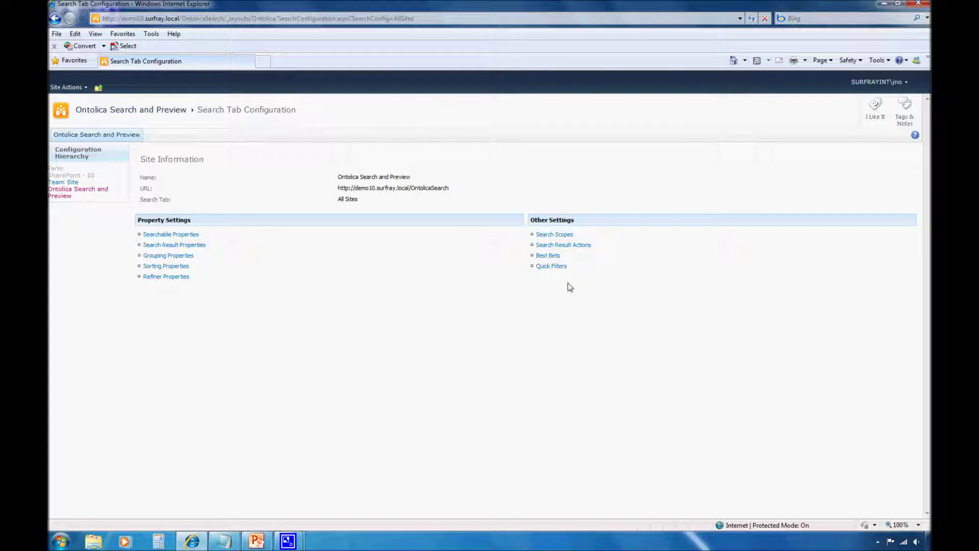
Open the All Sites tab's Quick Filters and start a new quick filter
{"action": "left_click", "coordinate": [545, 267]}
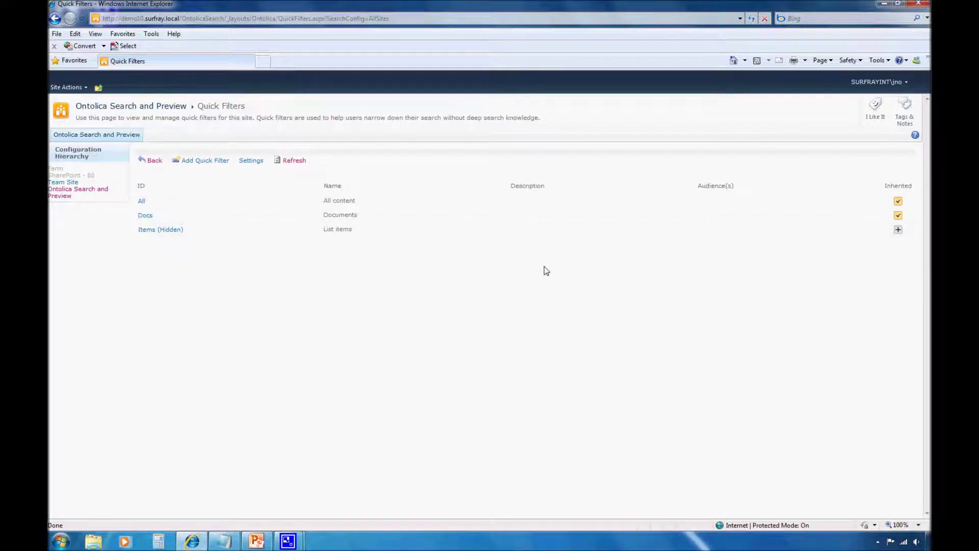
{"action": "left_click", "coordinate": [205, 161]}
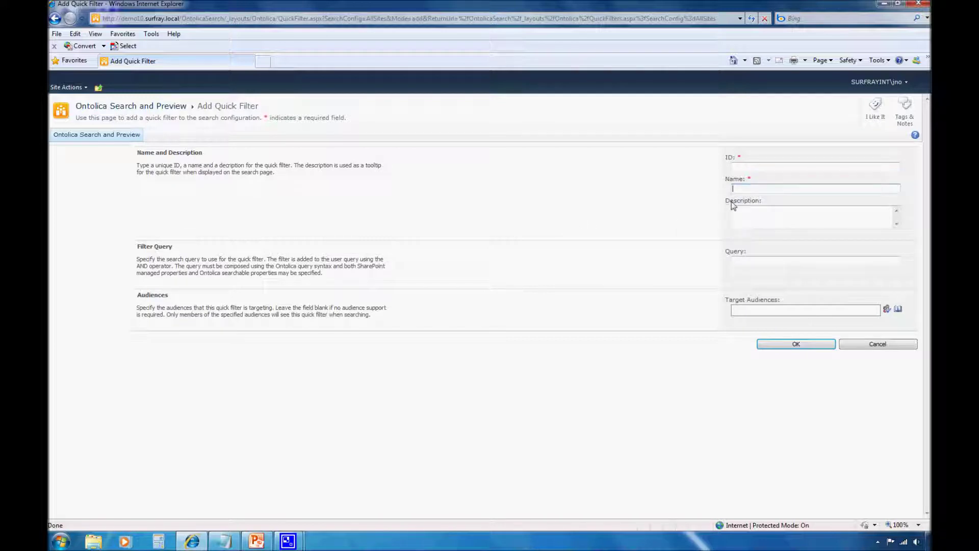
Name the quick filter for the author's documents and query that author's pdf, doc and docx files
{"action": "type", "text": "Documents by Torben"}
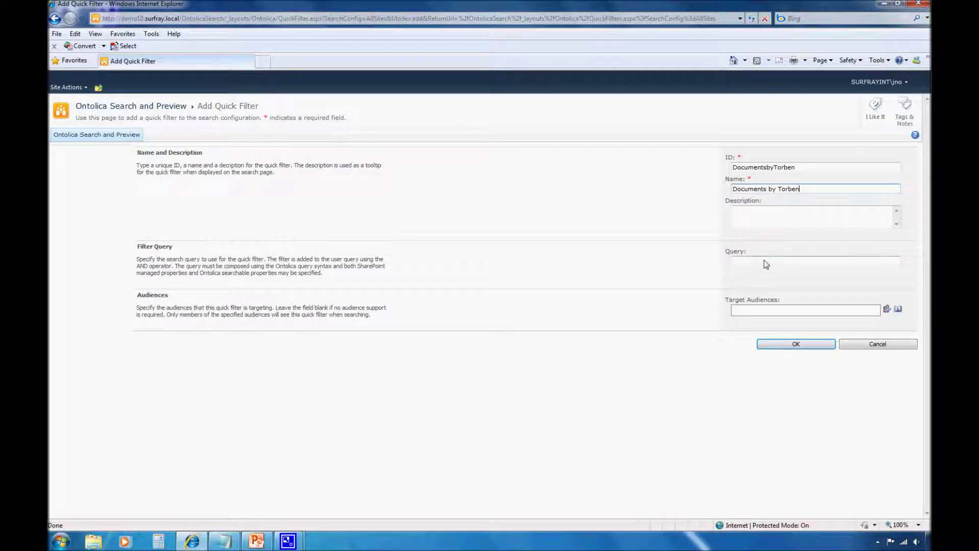
{"action": "left_click", "coordinate": [763, 264]}
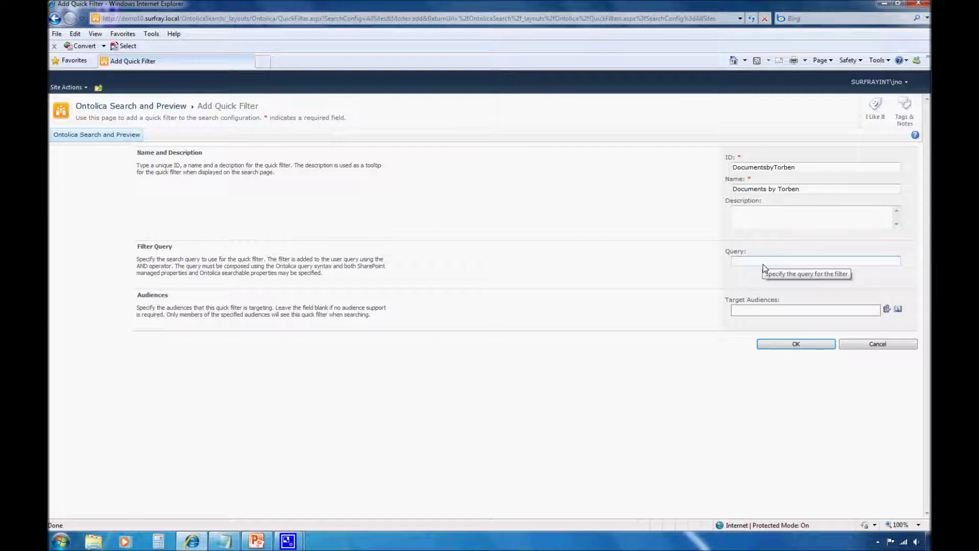
{"action": "type", "text": "author:torben filet"}
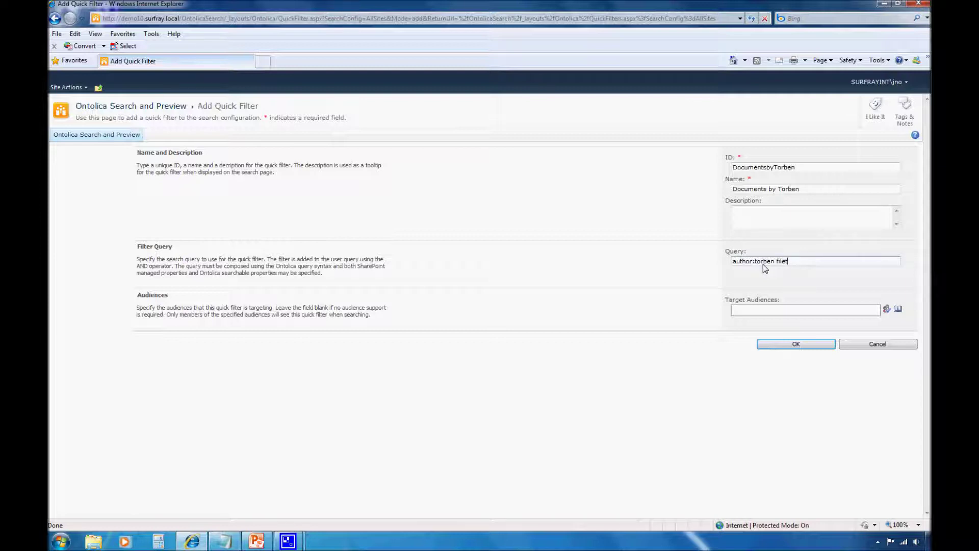
{"action": "type", "text": "e=pdf;doc;docx"}
{"action": "left_click", "coordinate": [802, 312]}
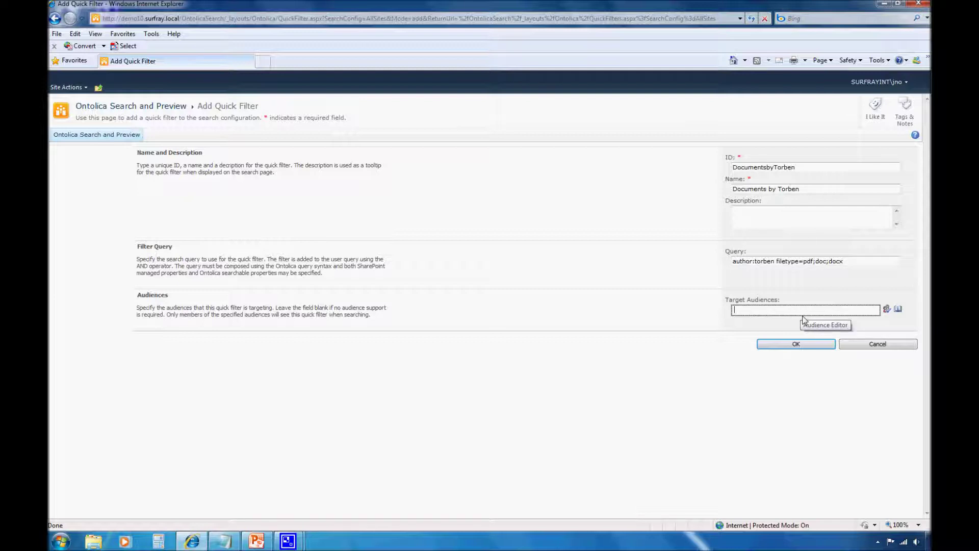
Target the quick filter at the North America audience and delete the leftover 'north' text
{"action": "type", "text": "north"}
{"action": "left_click", "coordinate": [899, 309]}
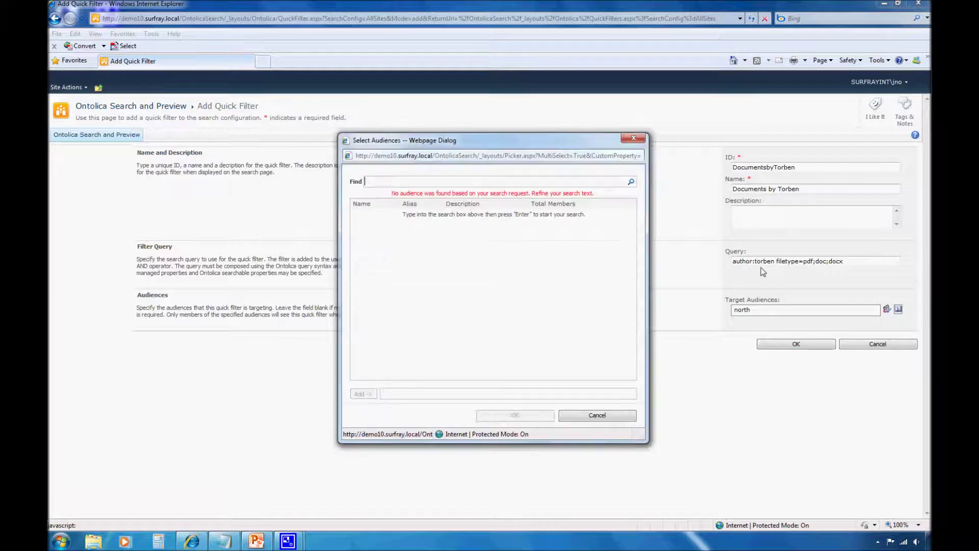
{"action": "type", "text": "north"}
{"action": "key", "text": "Return"}
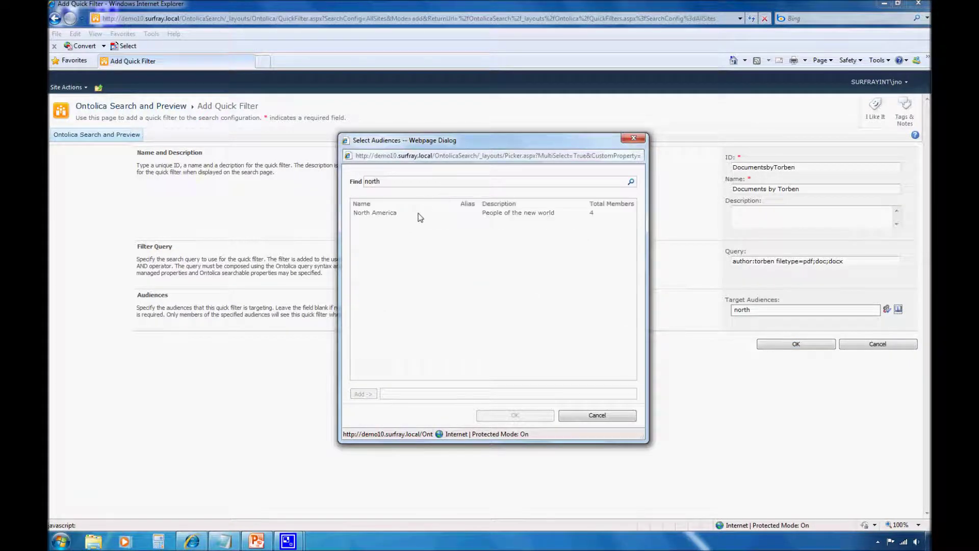
{"action": "left_click", "coordinate": [421, 214]}
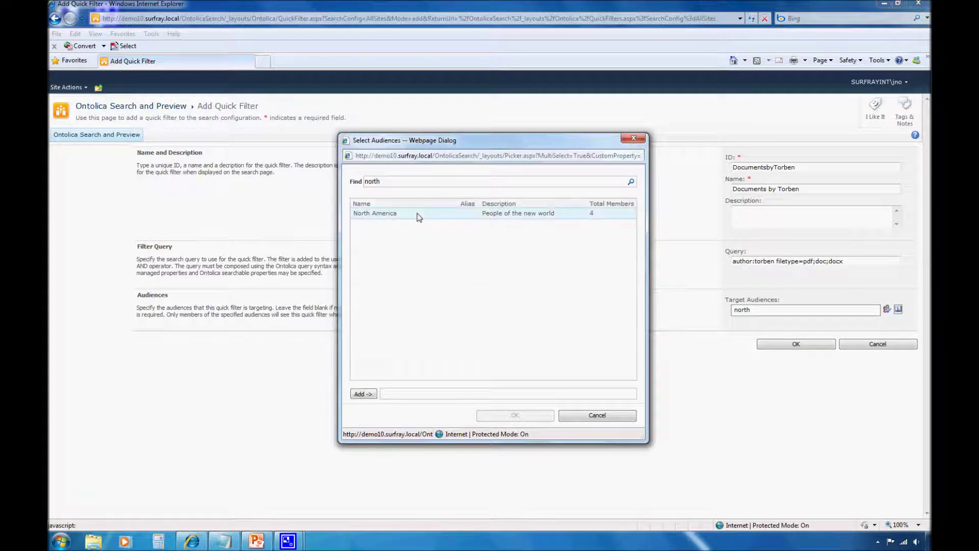
{"action": "left_click", "coordinate": [364, 393]}
{"action": "left_click", "coordinate": [500, 416]}
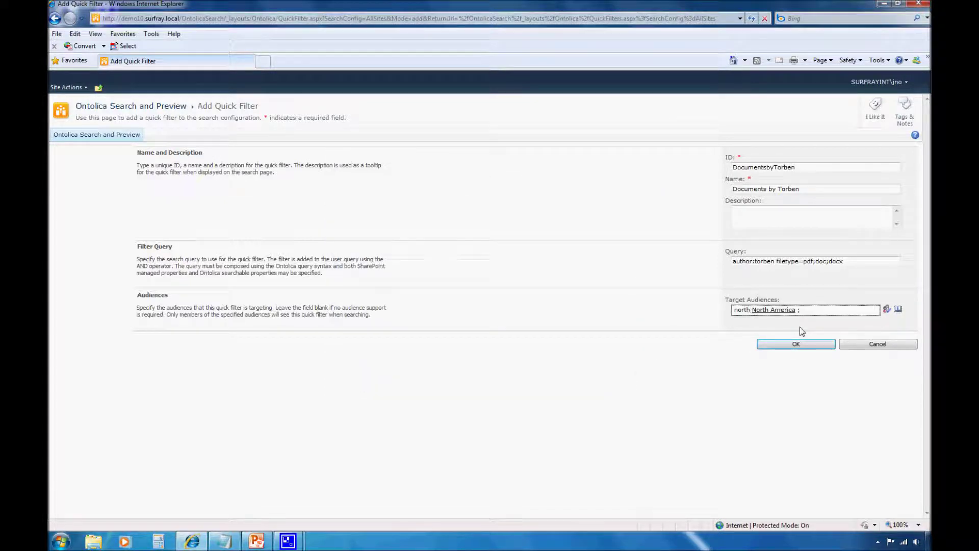
{"action": "key", "text": "BackSpace"}
{"action": "key", "text": "BackSpace"}
{"action": "key", "text": "BackSpace"}
{"action": "key", "text": "BackSpace"}
{"action": "key", "text": "BackSpace"}
{"action": "key", "text": "BackSpace"}
Save the Documents by Torben quick filter and return to the Ontolica Search and Preview site
{"action": "left_click", "coordinate": [793, 344]}
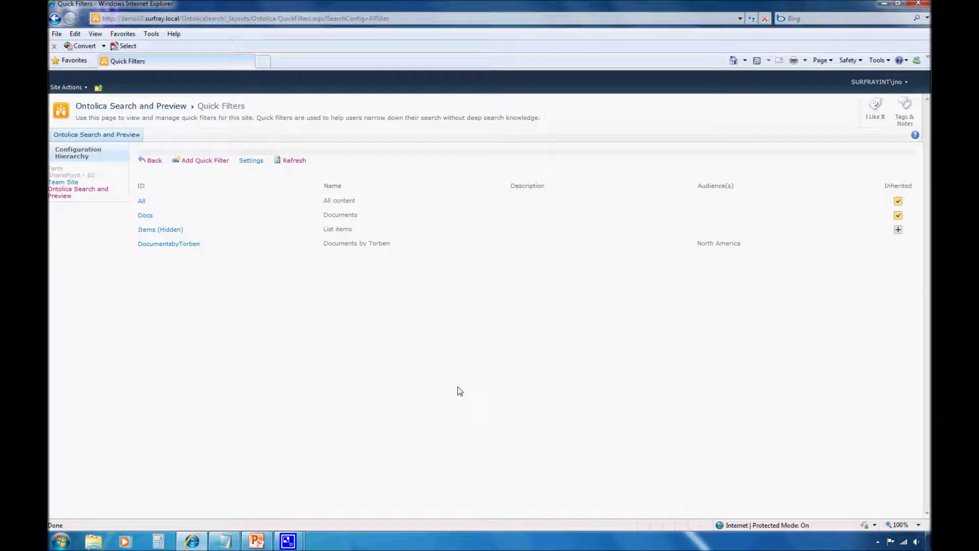
{"action": "mouse_move", "coordinate": [158, 202]}
{"action": "left_click", "coordinate": [125, 136]}
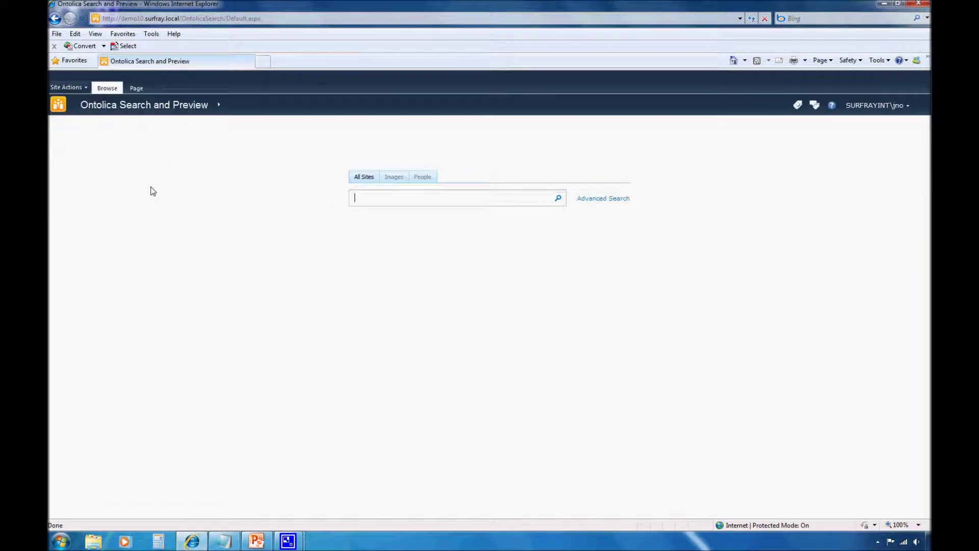
Search all content for 'energy', then apply the Documents by Torben quick filter
{"action": "type", "text": "energy"}
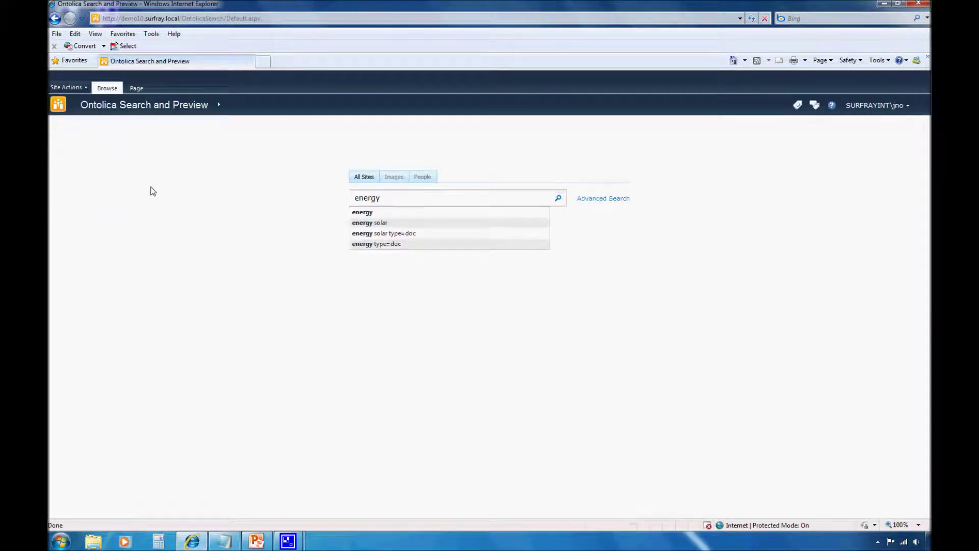
{"action": "key", "text": "Return"}
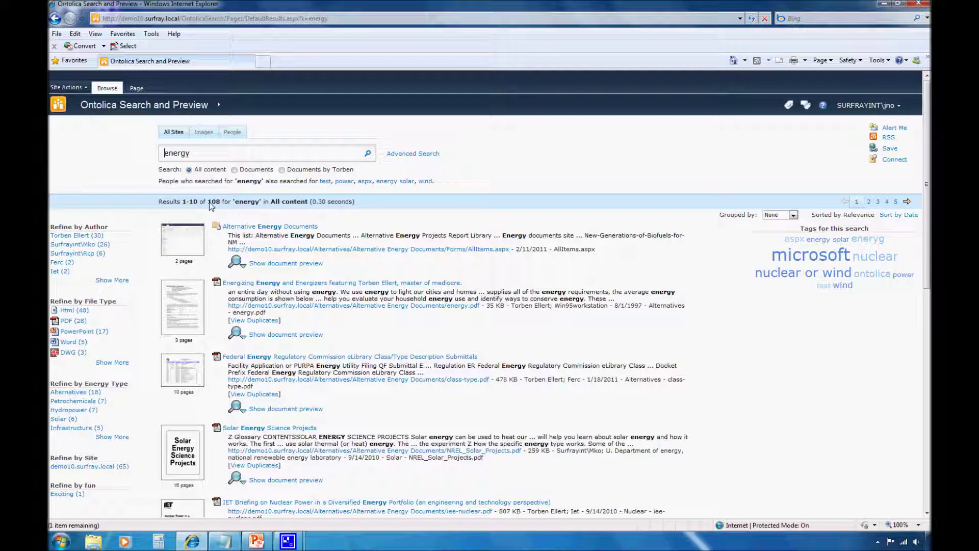
{"action": "left_click", "coordinate": [282, 171]}
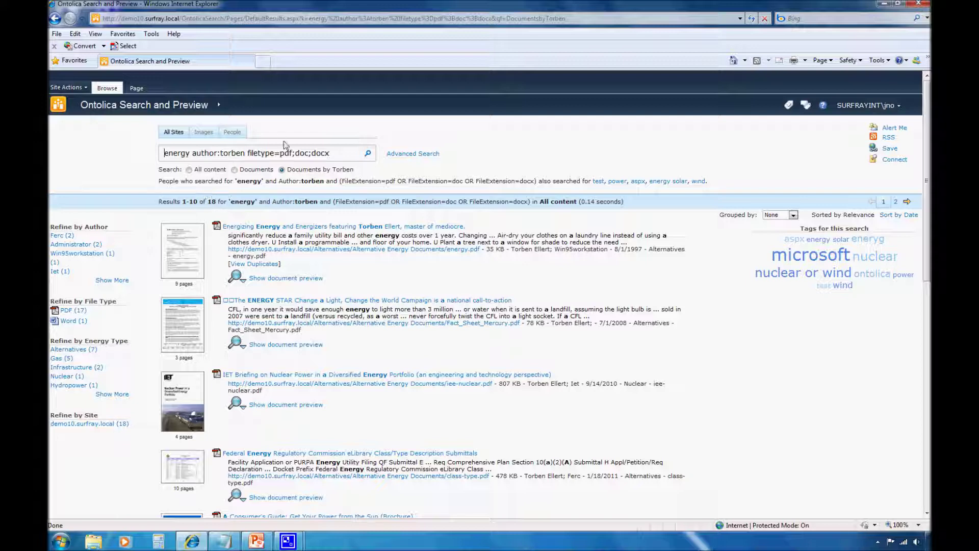
Inspect the rewritten file-type query, switch the scope back to All content, and reselect the query
{"action": "double_click", "coordinate": [292, 158]}
{"action": "triple_click", "coordinate": [292, 157]}
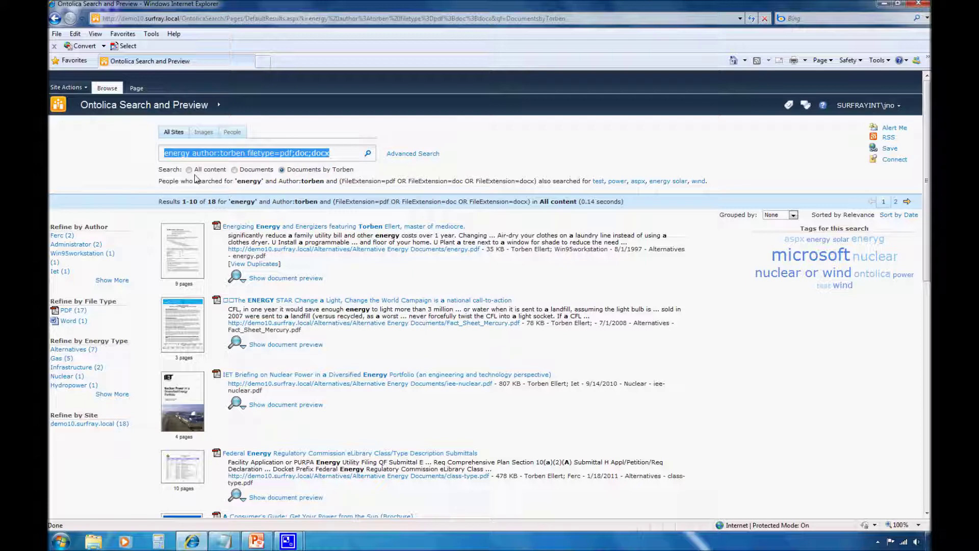
{"action": "left_click", "coordinate": [190, 170]}
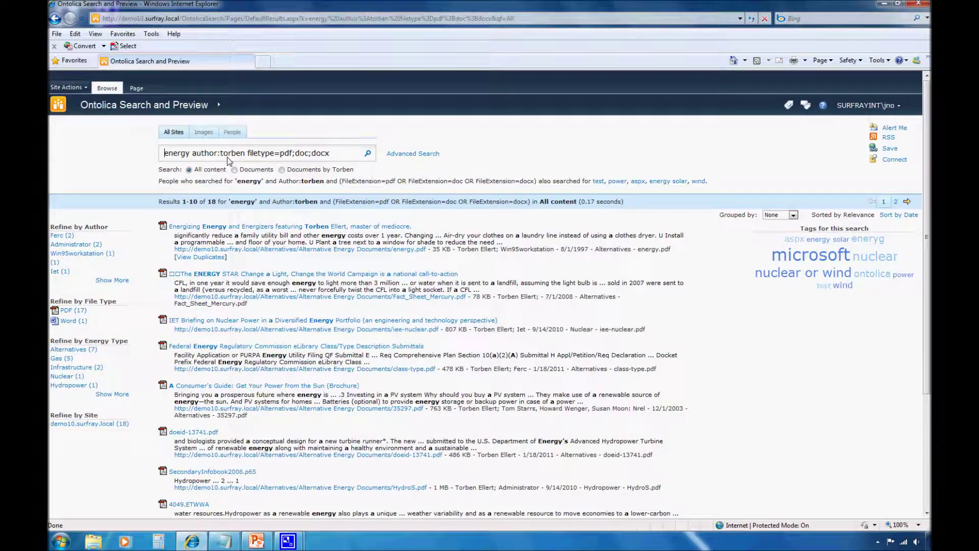
{"action": "triple_click", "coordinate": [227, 153]}
Check the autosuggestions for 'en', then replace the query with the wildcard 'mar*'
{"action": "type", "text": "en"}
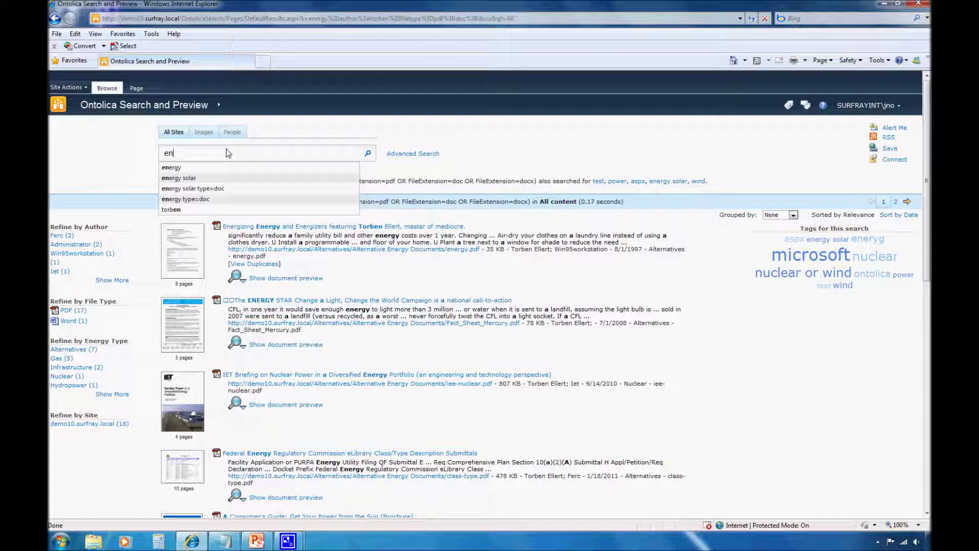
{"action": "key", "text": "BackSpace"}
{"action": "key", "text": "BackSpace"}
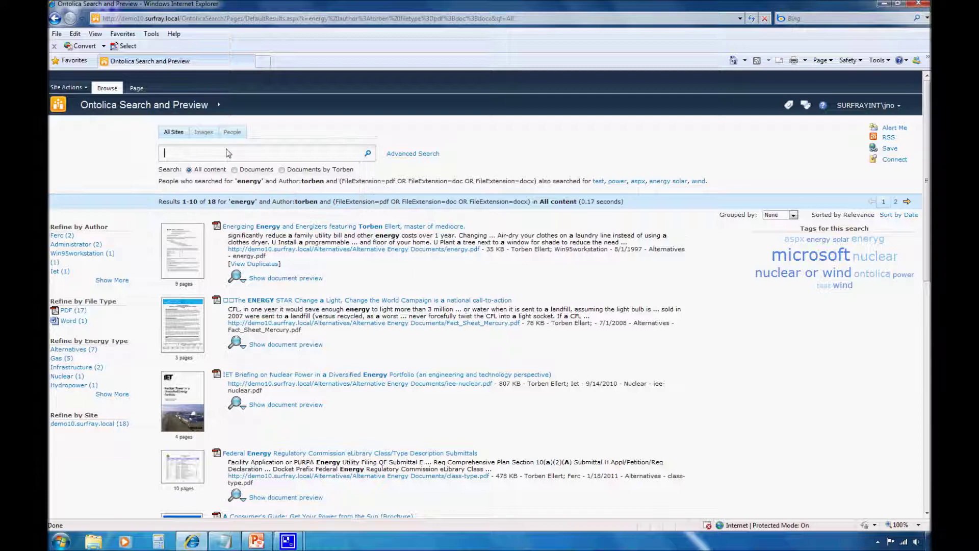
{"action": "type", "text": "mark"}
{"action": "key", "text": "BackSpace"}
{"action": "type", "text": "*"}
{"action": "left_click", "coordinate": [67, 88]}
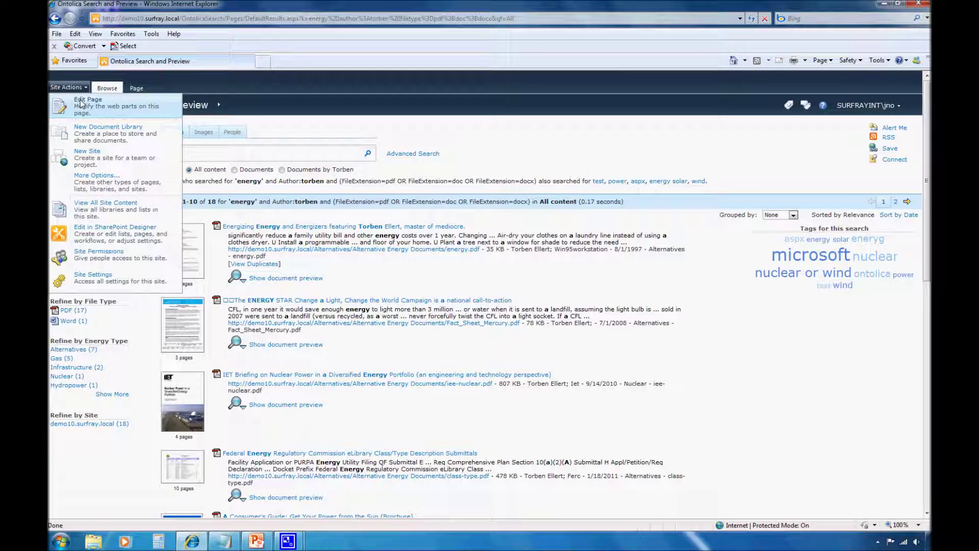
Choose Site Actions > Edit Page and open 'Configure this Search Dialog Web Part'
{"action": "left_click", "coordinate": [81, 104]}
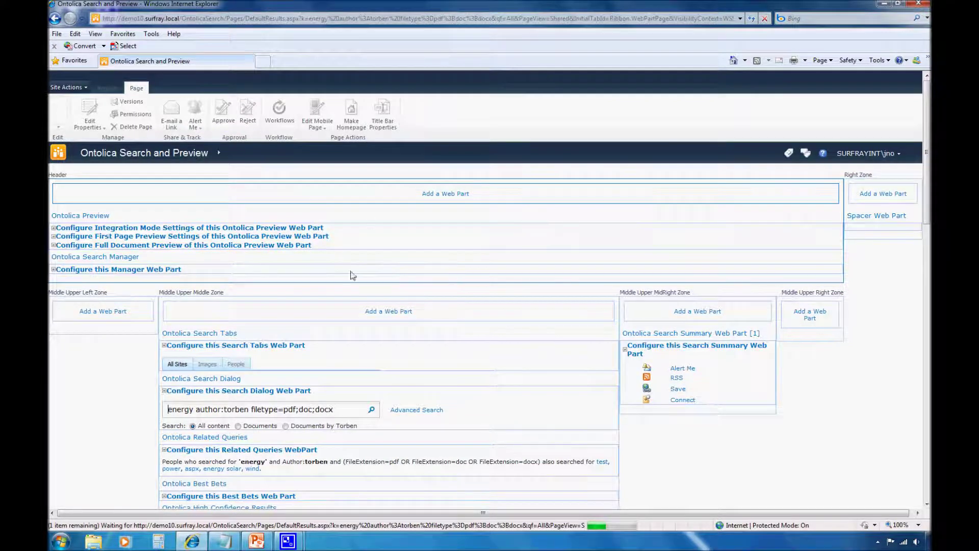
{"action": "left_click", "coordinate": [263, 391]}
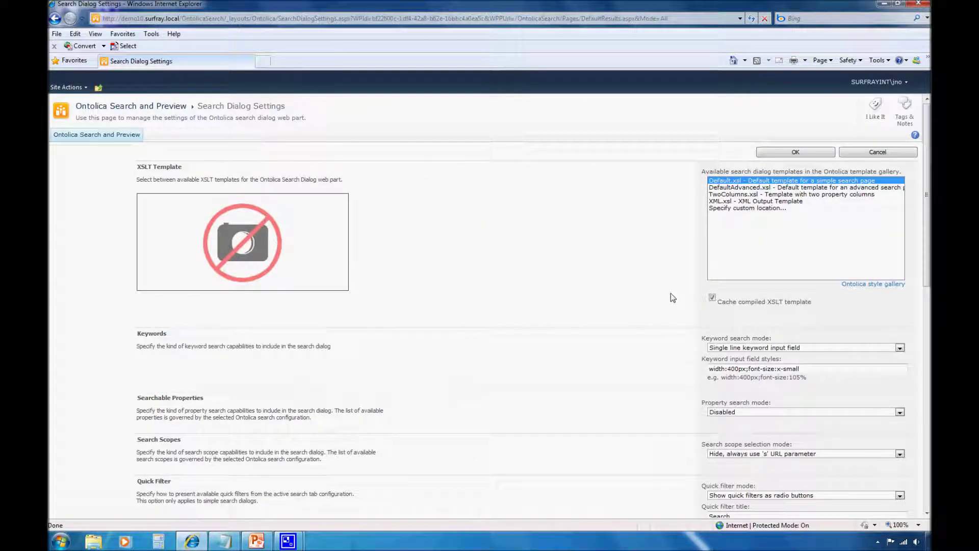
Scroll to AutoSuggestions Options and expand the Specify Suggestions Source dropdown
{"action": "scroll", "coordinate": [672, 293], "scroll_direction": "down", "scroll_amount": 8}
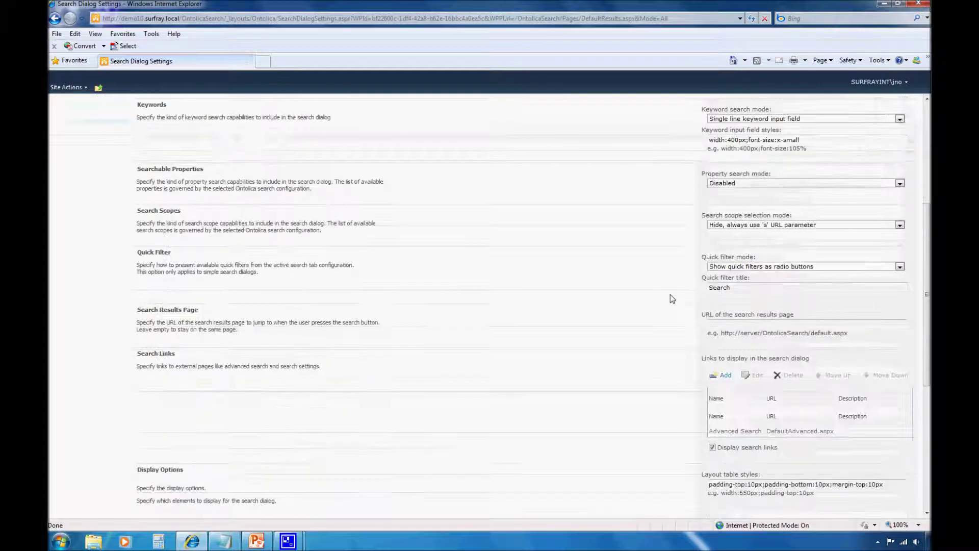
{"action": "scroll", "coordinate": [670, 298], "scroll_direction": "down", "scroll_amount": 2}
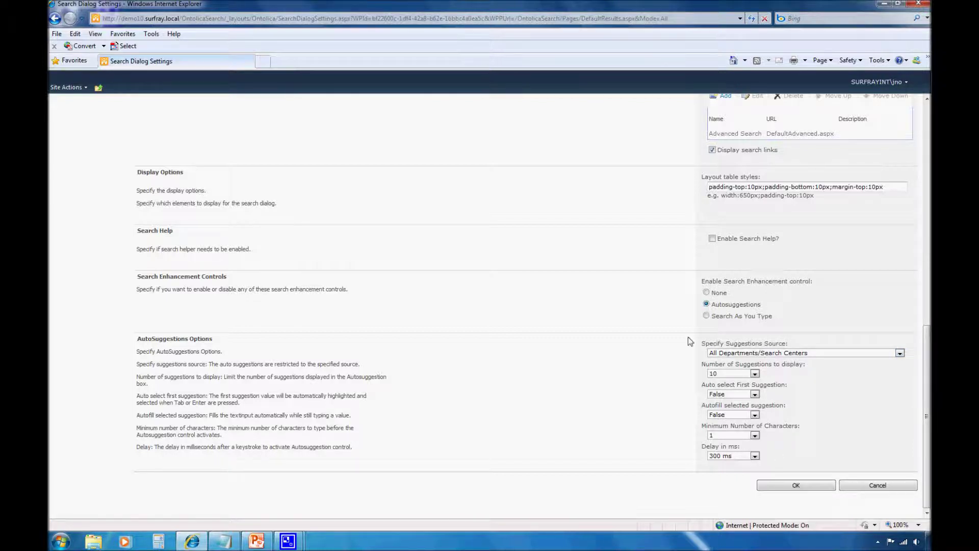
{"action": "left_click", "coordinate": [754, 355]}
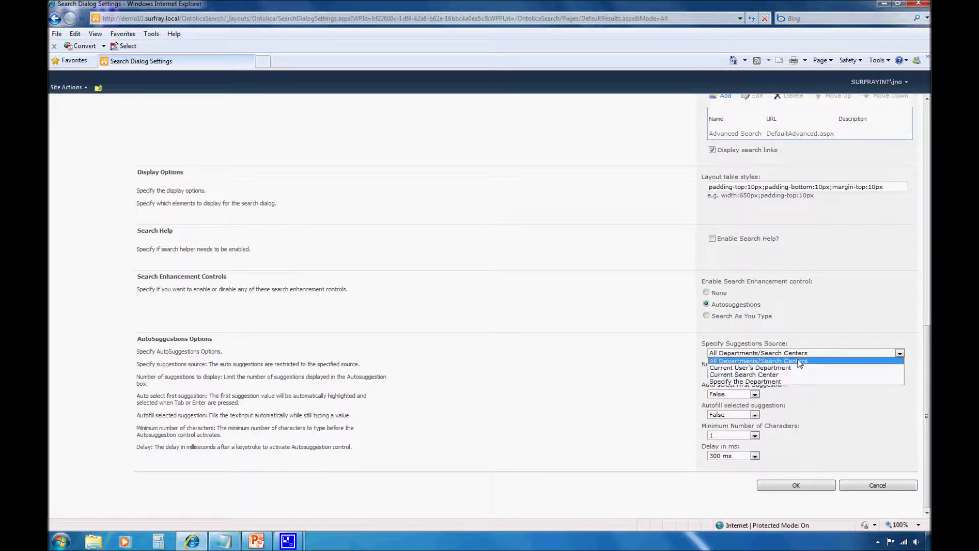
Source autosuggestions from Current User's Department, save the settings, and stop editing the page
{"action": "left_click", "coordinate": [790, 368]}
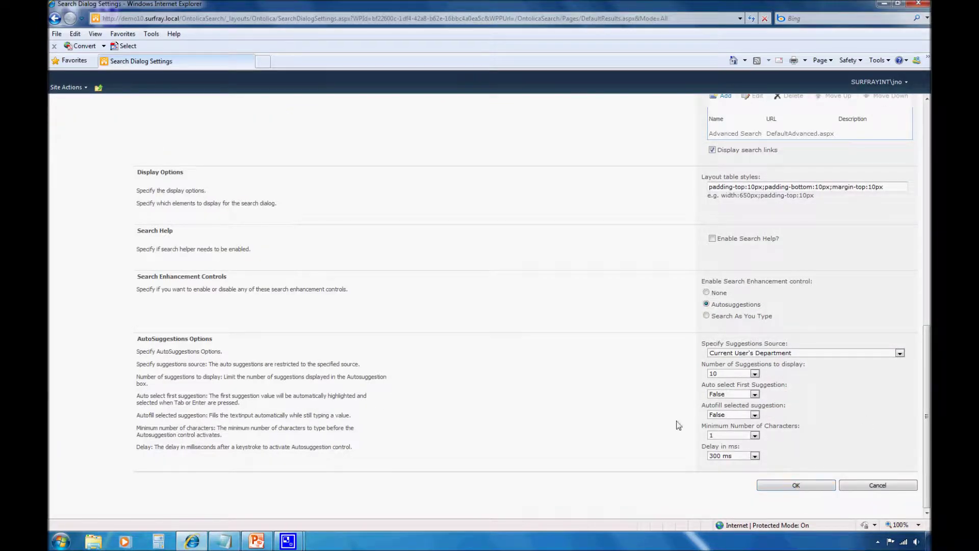
{"action": "left_click", "coordinate": [802, 484]}
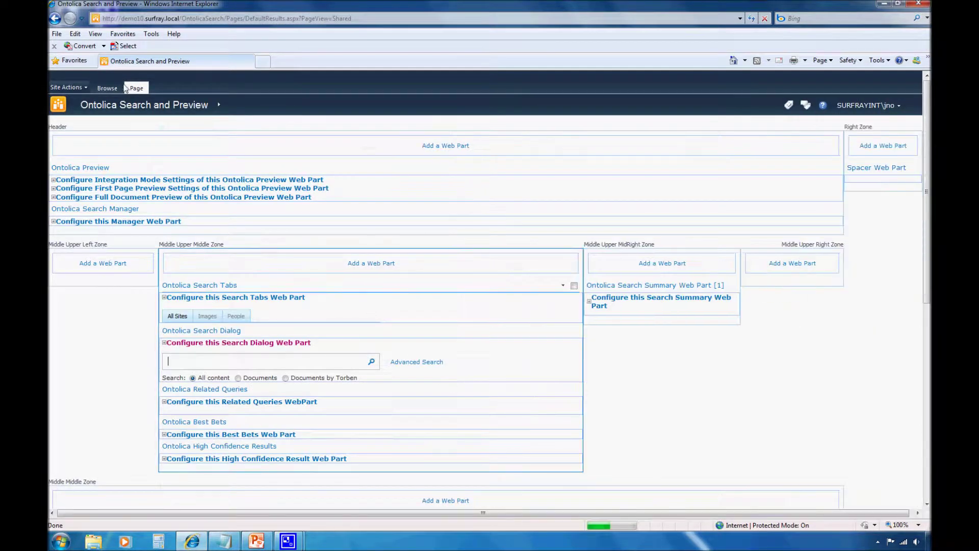
{"action": "left_click", "coordinate": [134, 95]}
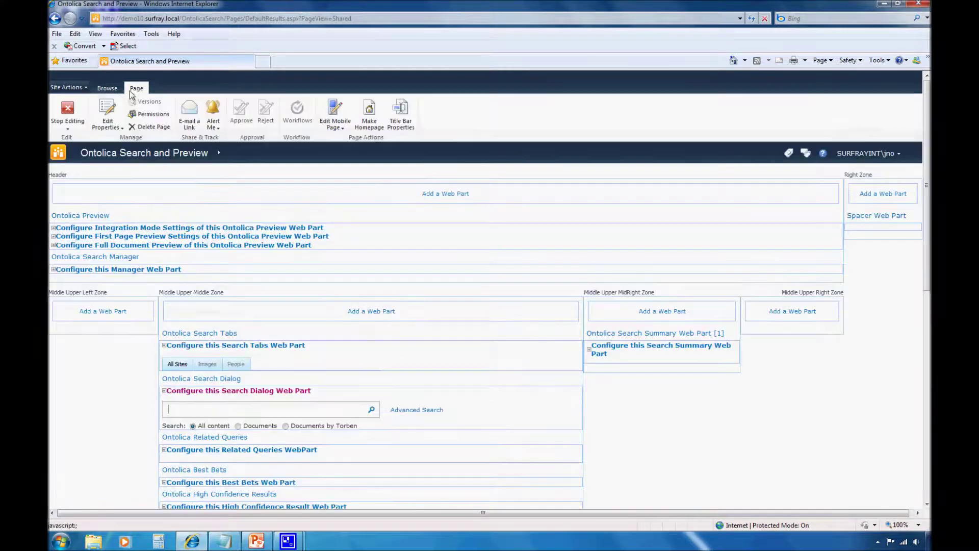
{"action": "left_click", "coordinate": [70, 118]}
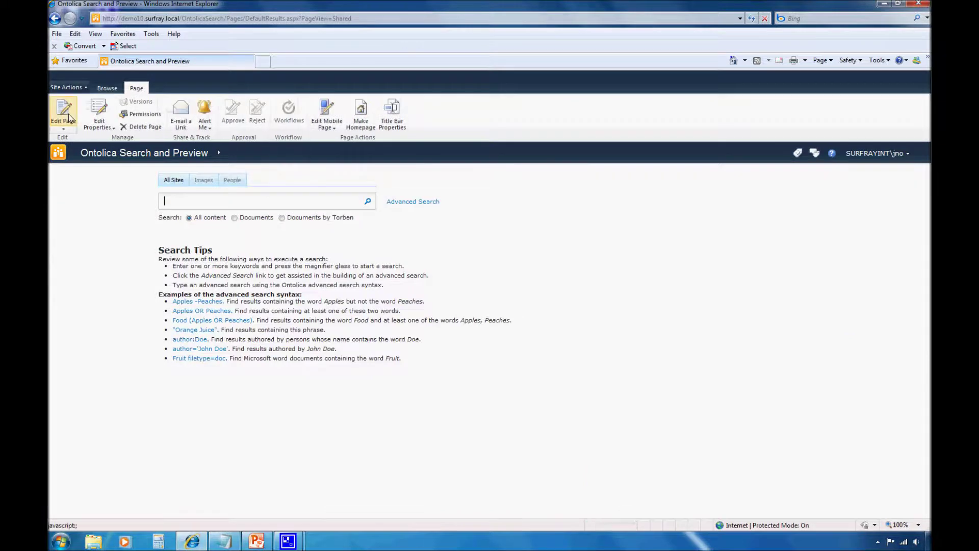